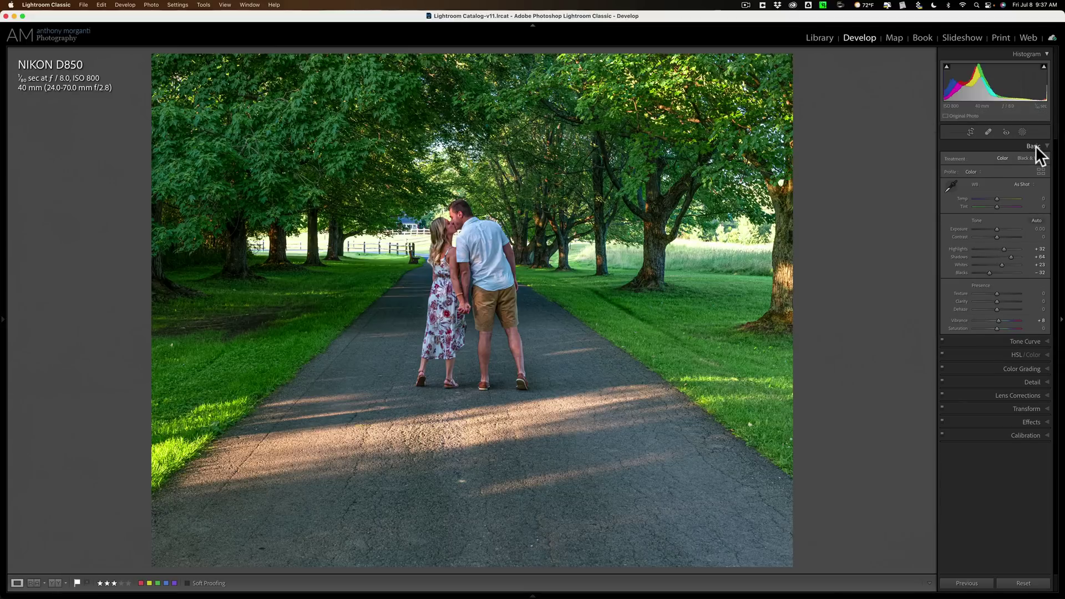
- Add a linear gradient rising from the bottom edge over the foreground path with Exposure -0.77
click(1036, 146)
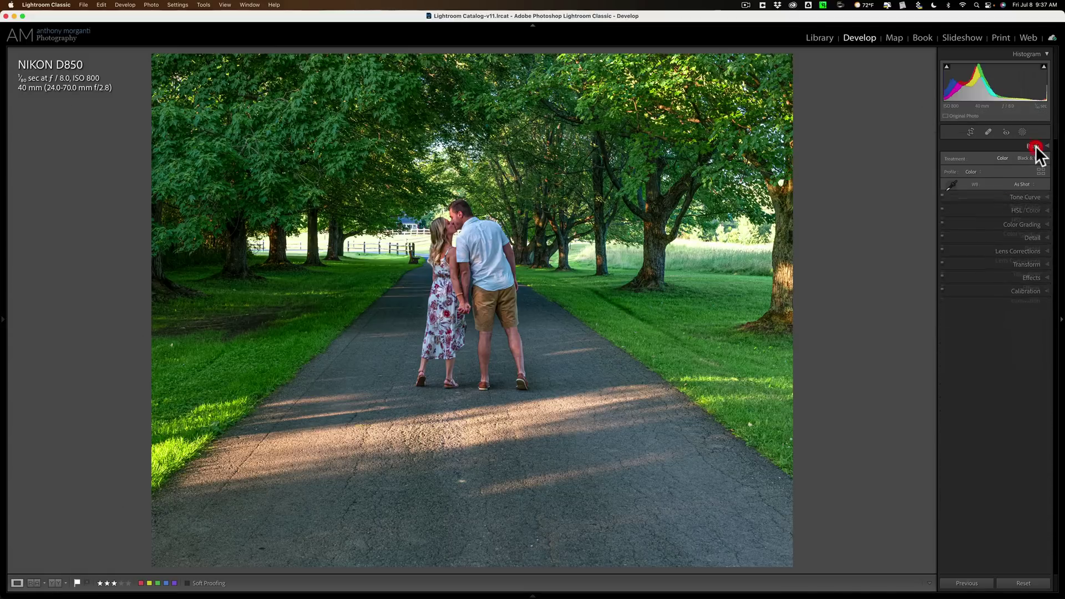
click(1022, 131)
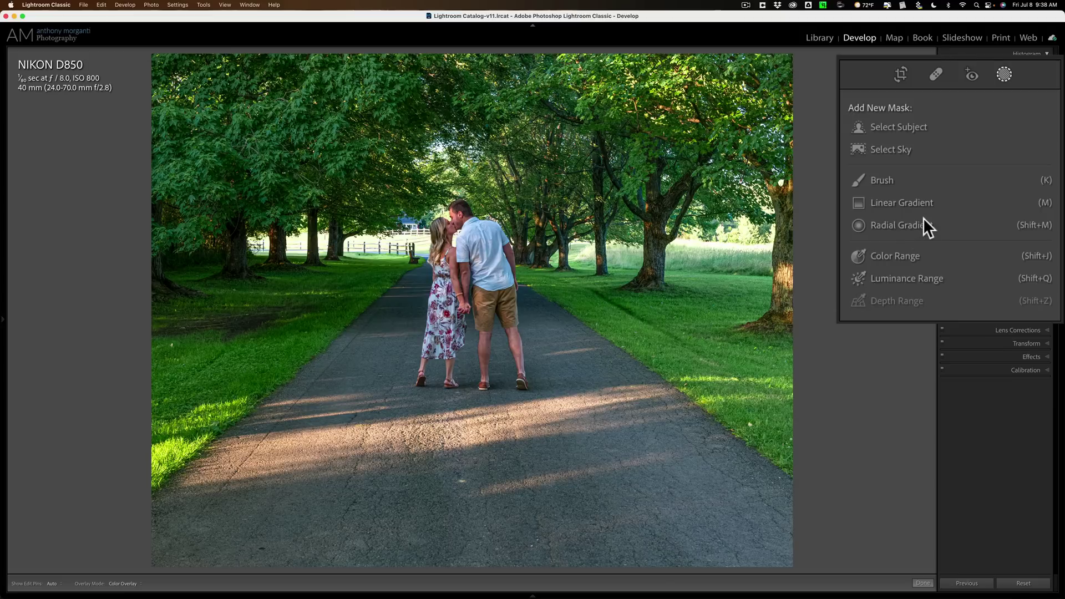
click(879, 203)
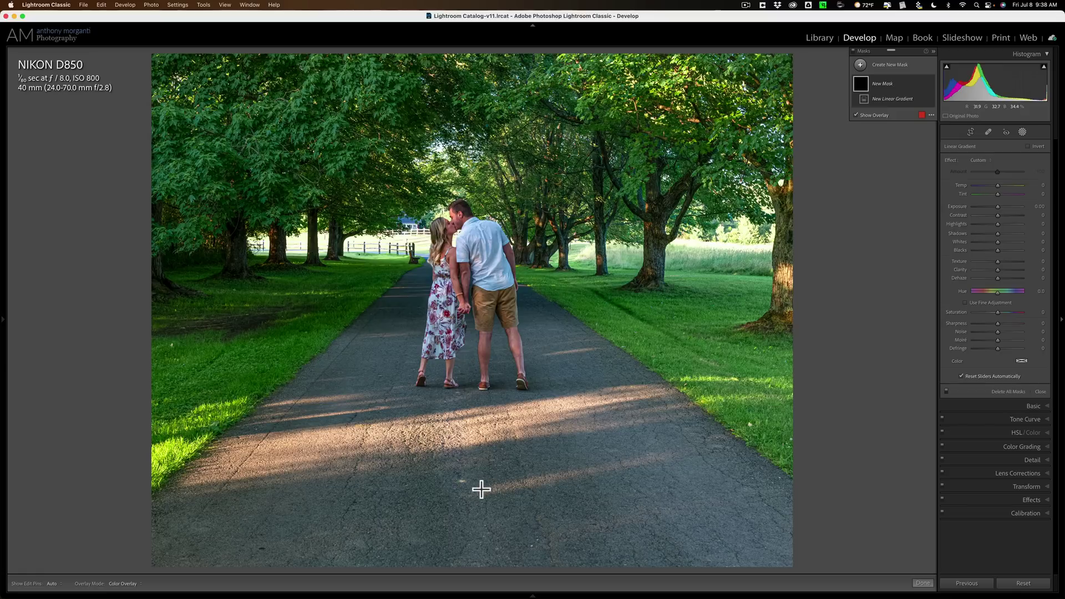
drag(482, 519, 483, 343)
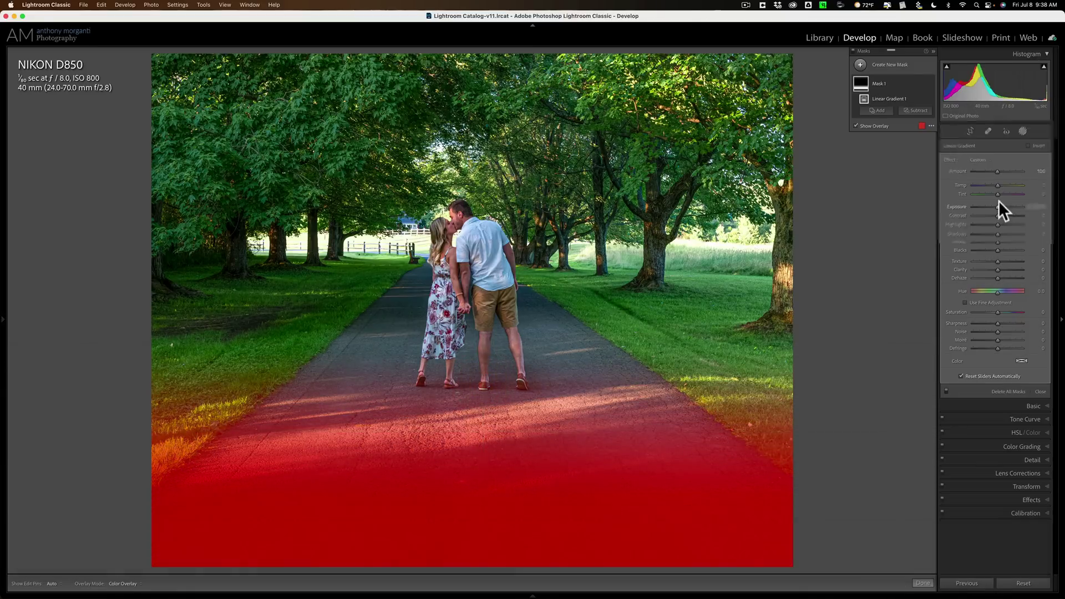
drag(947, 228, 939, 229)
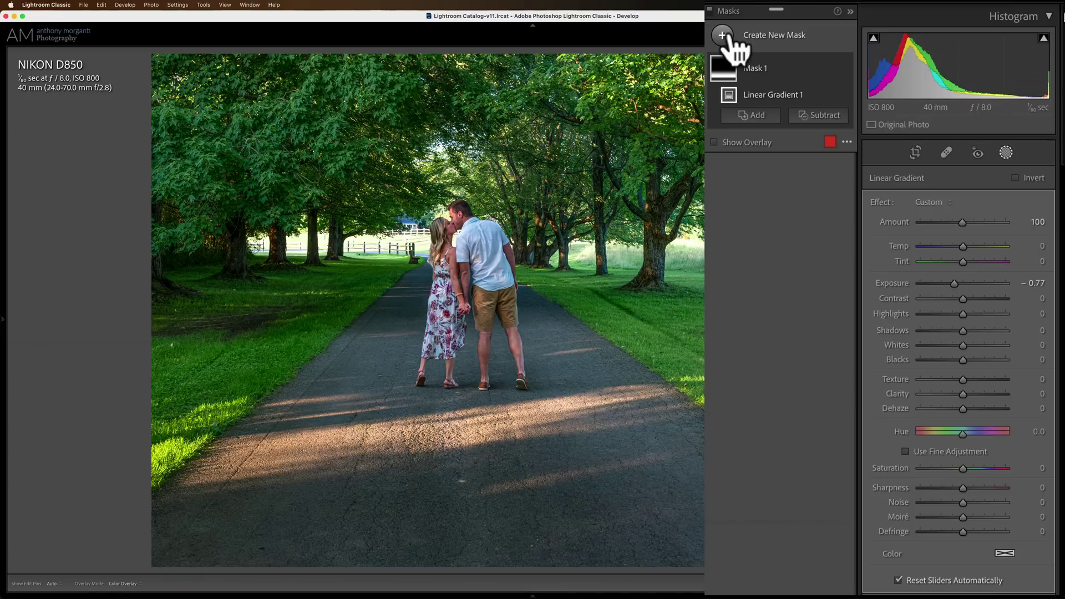
- Create a Select Subject mask of the kissing couple and invert it
click(723, 36)
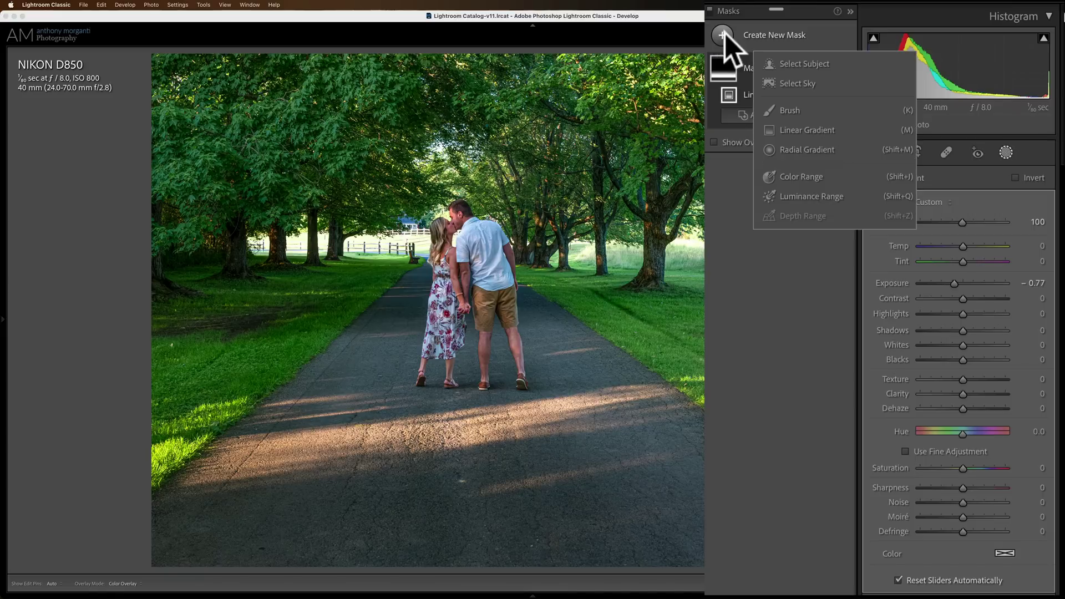
click(803, 64)
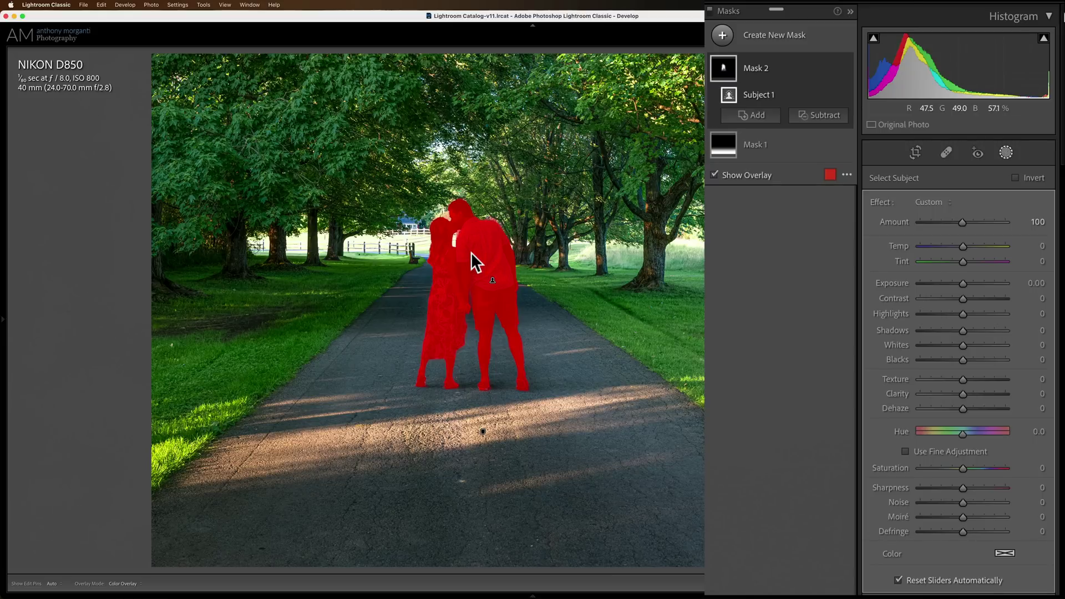
click(1015, 178)
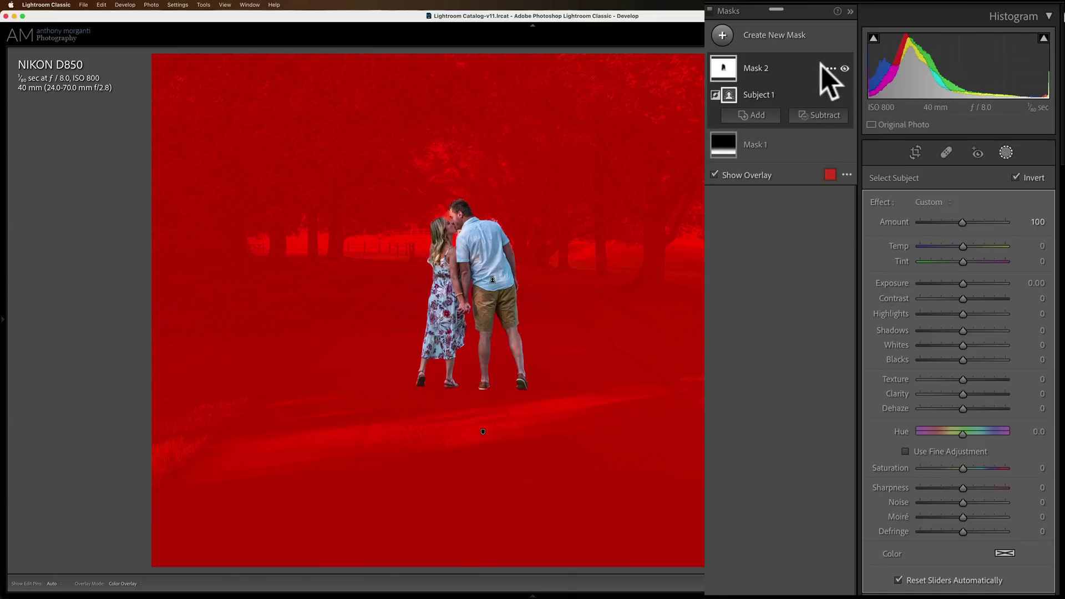
- Intersect Mask 2 with a radial gradient oval drawn around the couple
click(829, 68)
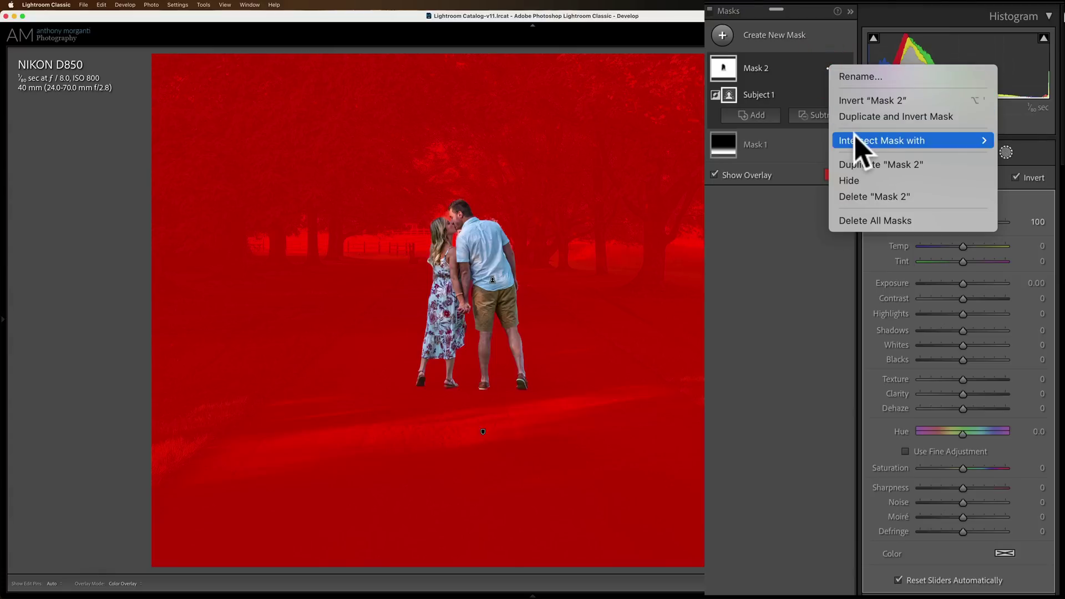
mouse_move(854, 138)
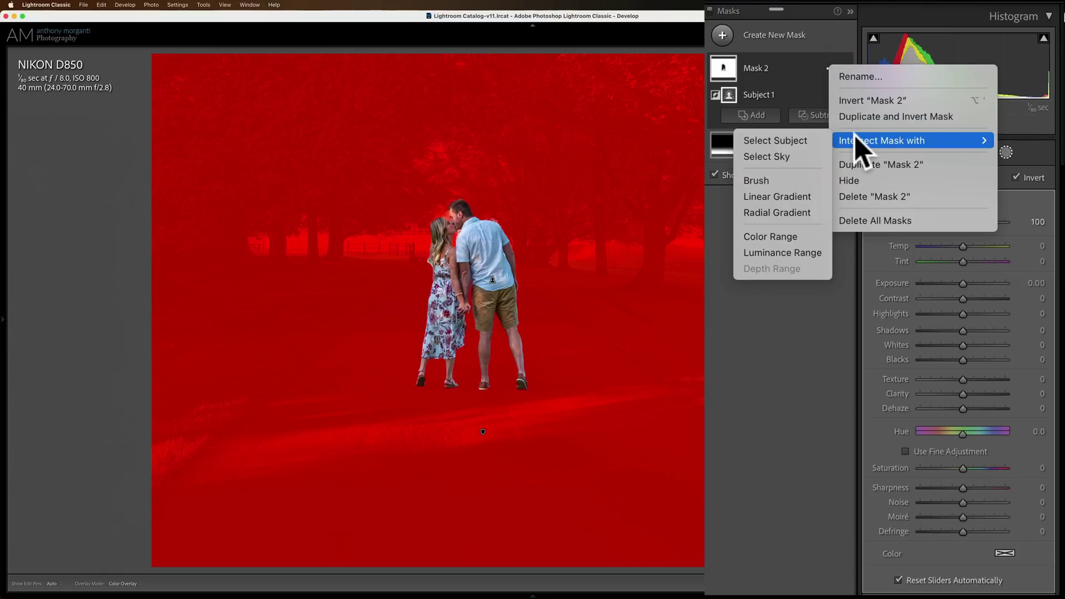
click(781, 214)
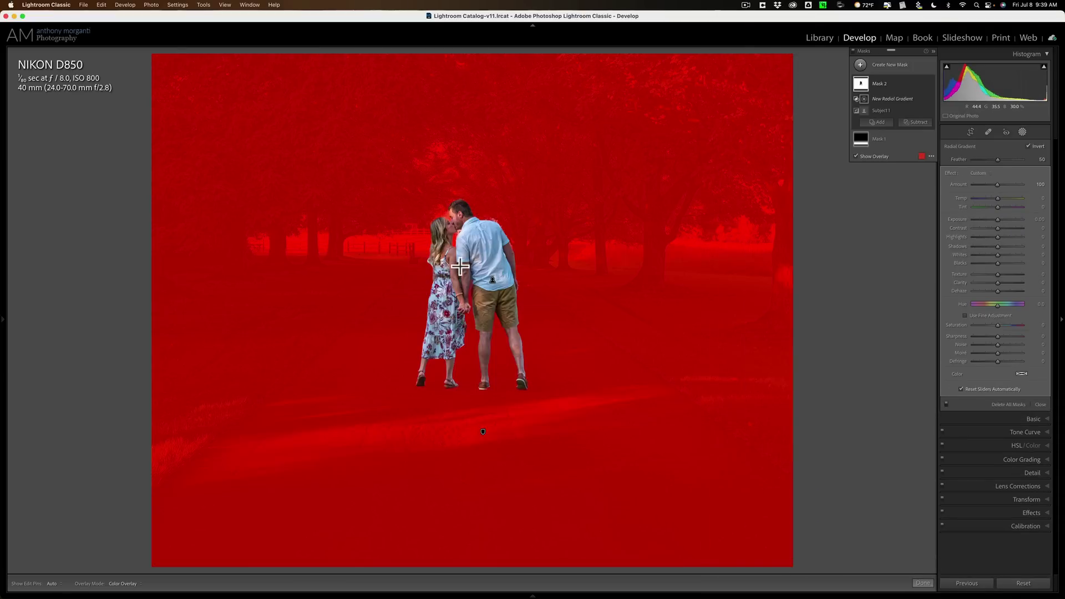
drag(460, 267, 859, 372)
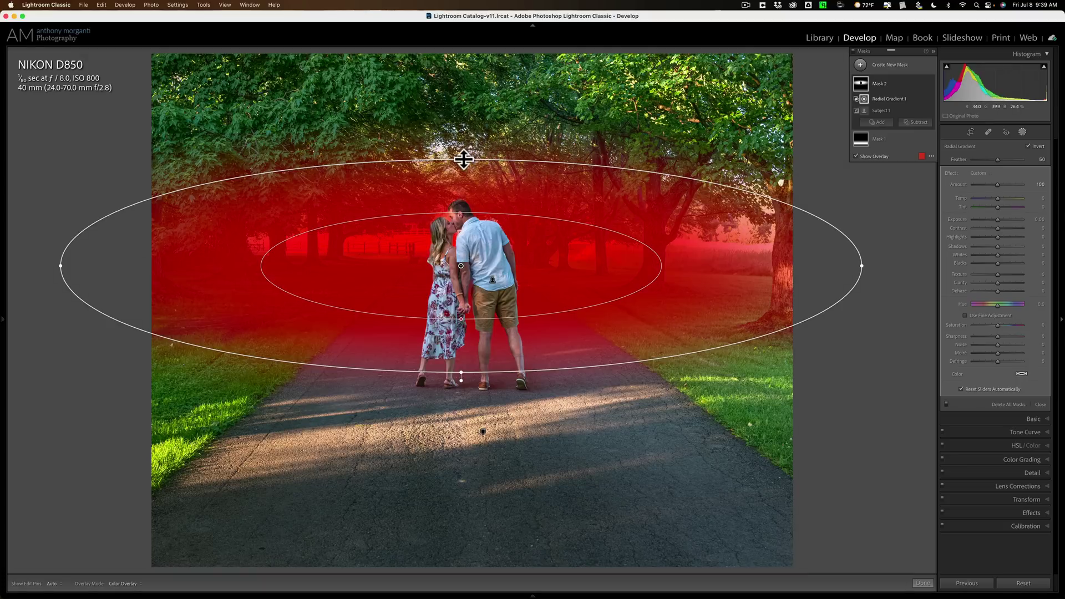
- Enlarge the radial oval taller toward the treetops and wider on both sides
drag(461, 160, 461, 127)
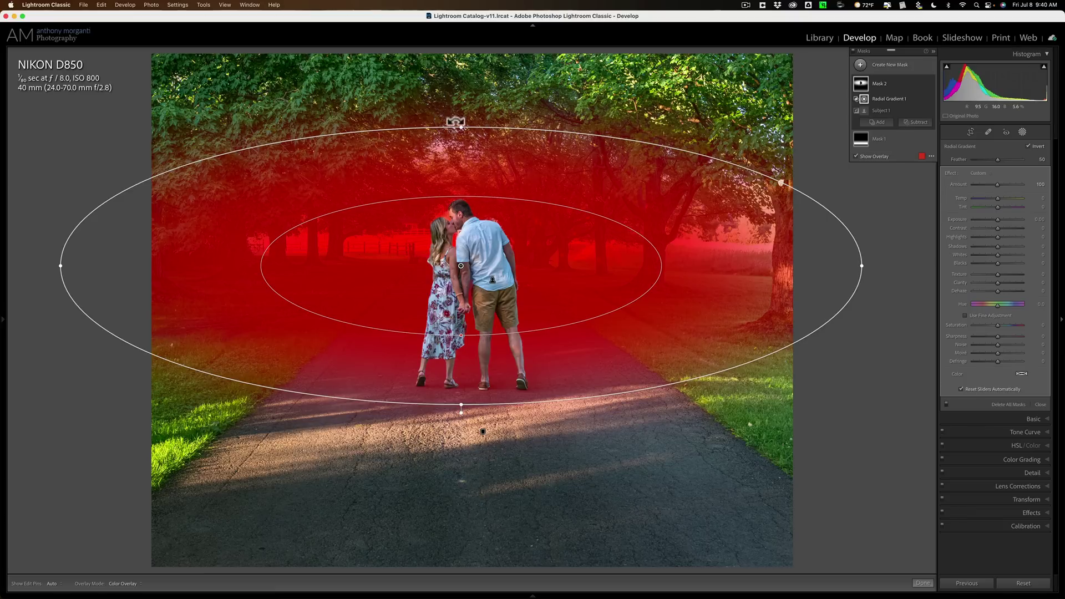
mouse_move(459, 128)
mouse_down()
mouse_move(458, 112)
mouse_move(462, 129)
mouse_up()
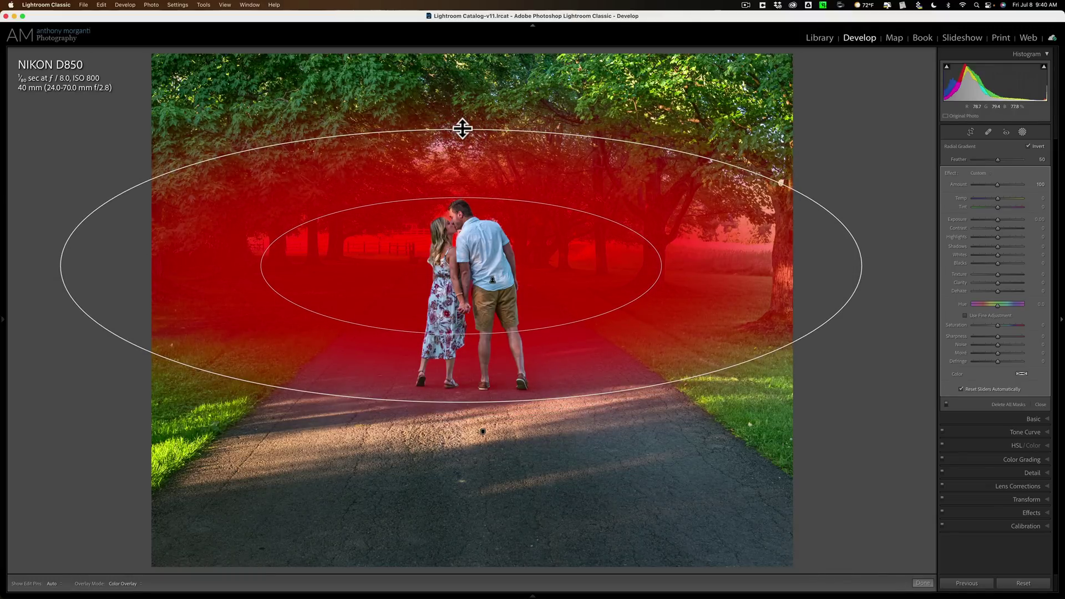
key(alt)
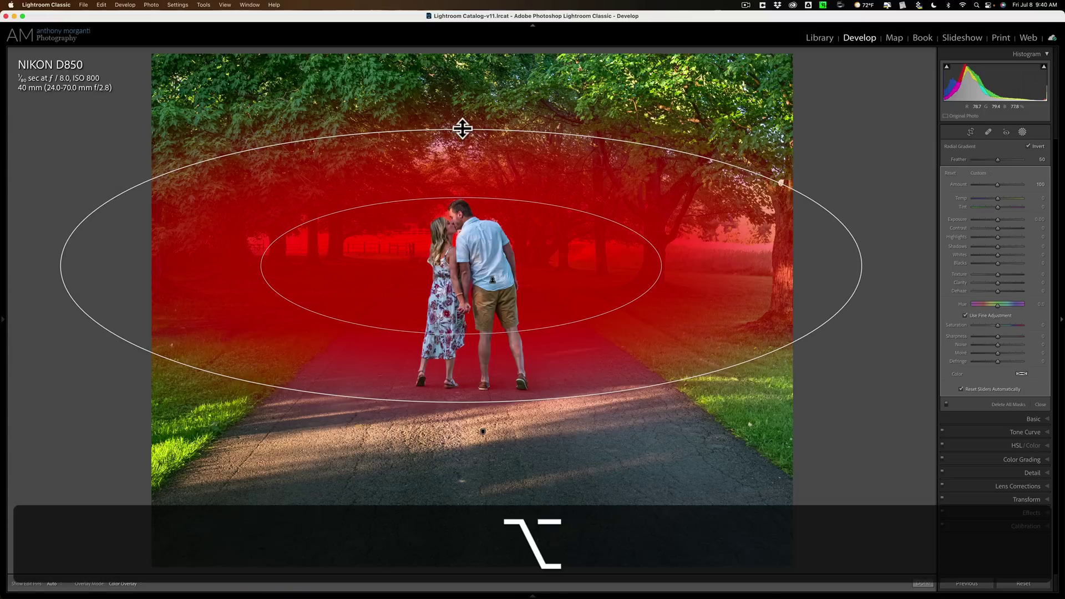
drag(462, 128, 469, 29)
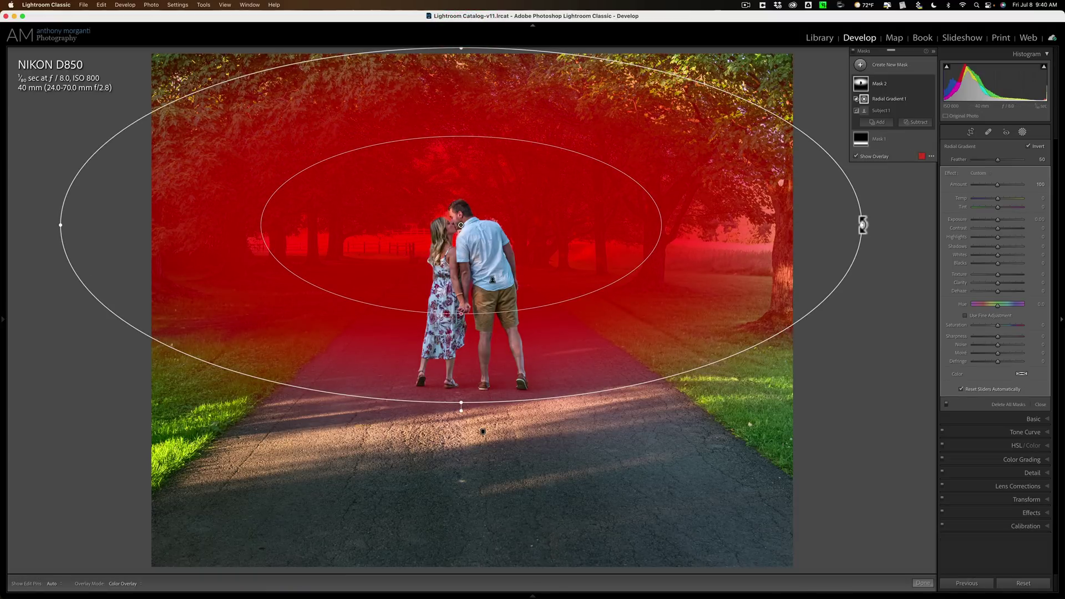
drag(863, 225, 925, 224)
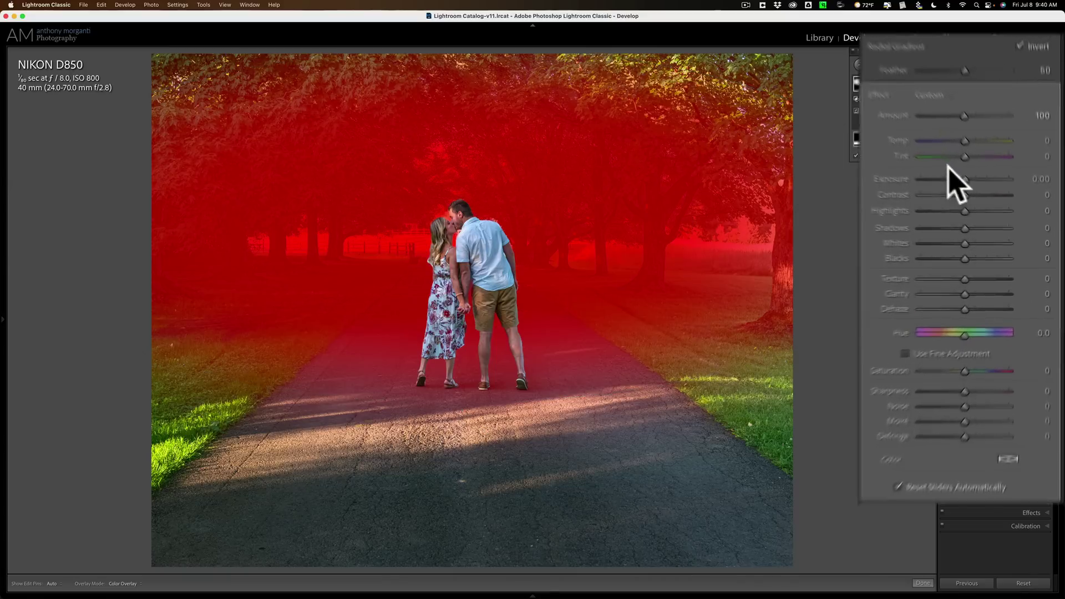
- Set the glow mask to Exposure +1.19, Texture -20, Clarity -100, Dehaze -69, Sharpness -100, keeping hue neutral
drag(951, 165, 965, 165)
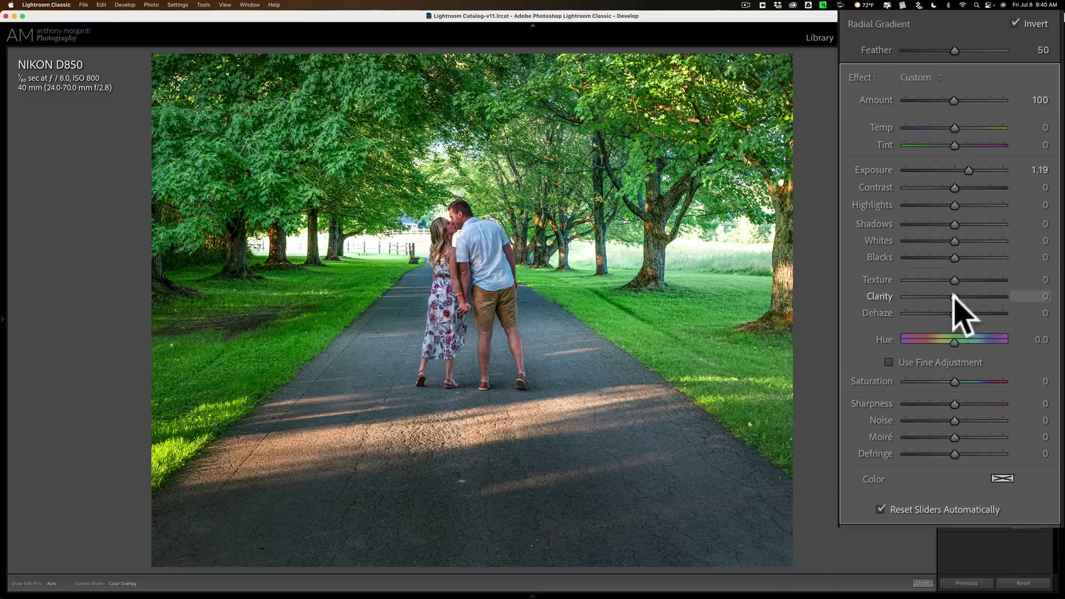
drag(953, 295, 893, 290)
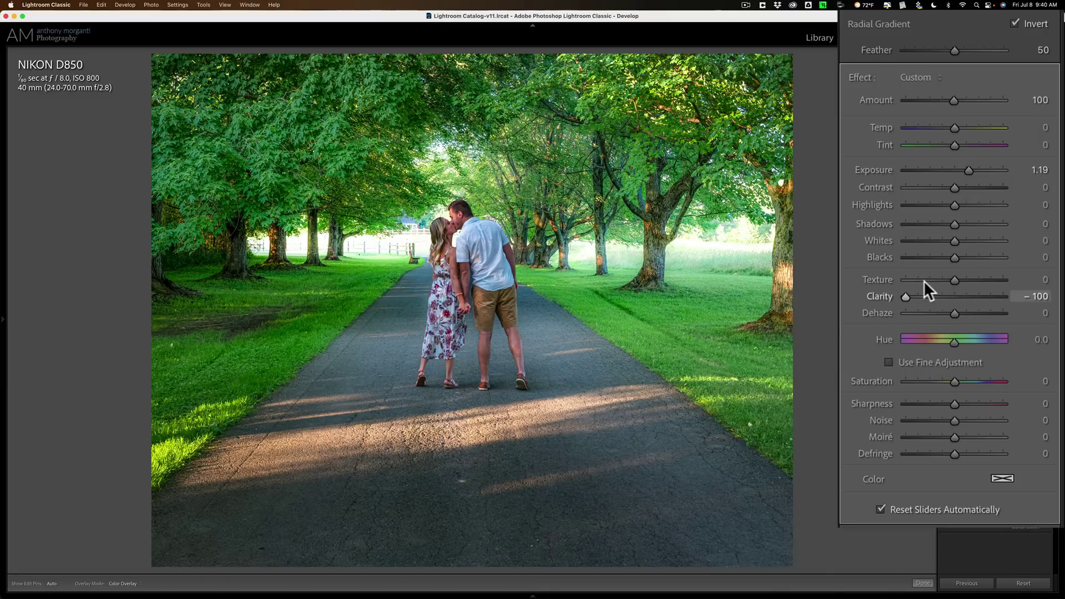
drag(954, 313, 919, 313)
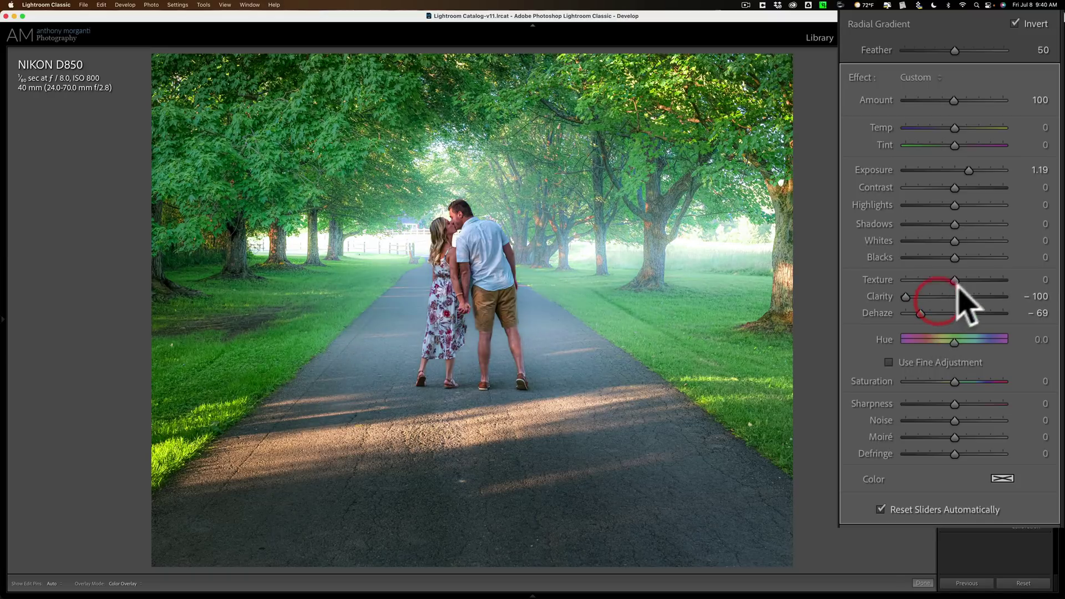
drag(955, 279, 947, 281)
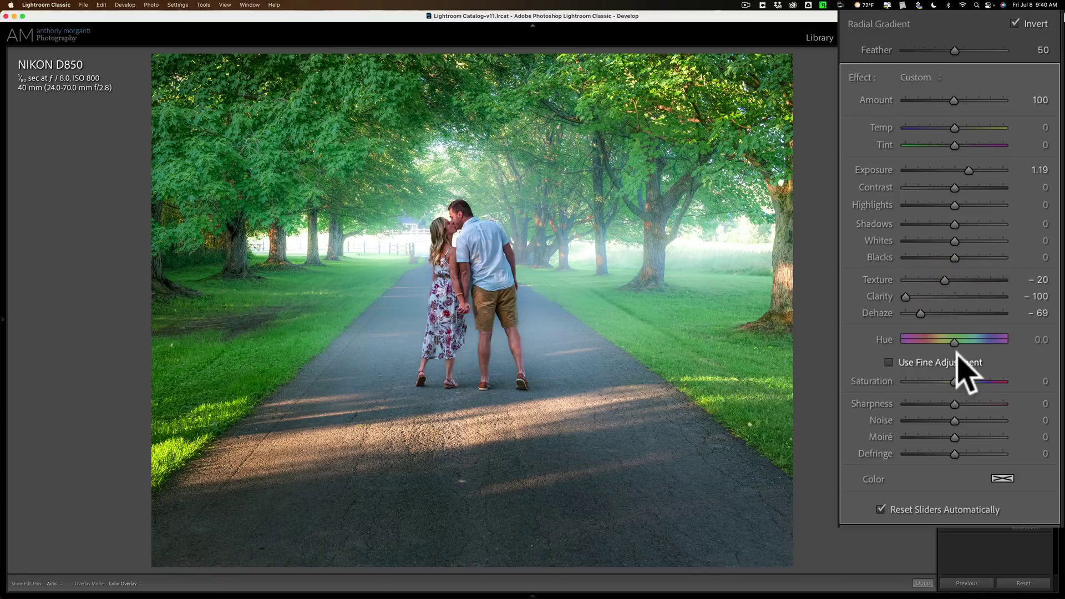
drag(953, 406, 856, 406)
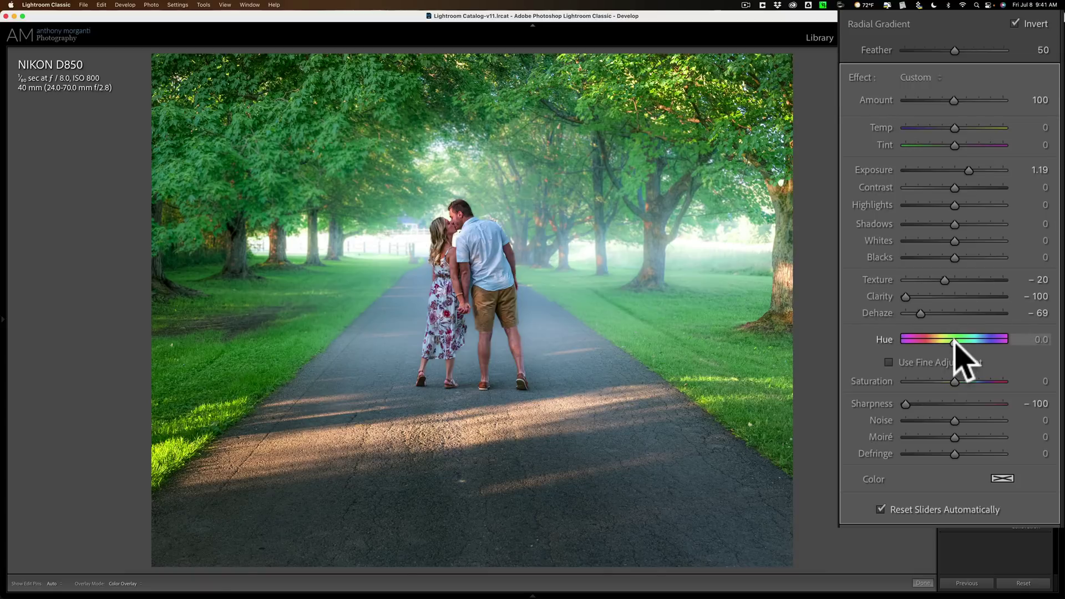
drag(953, 342, 932, 342)
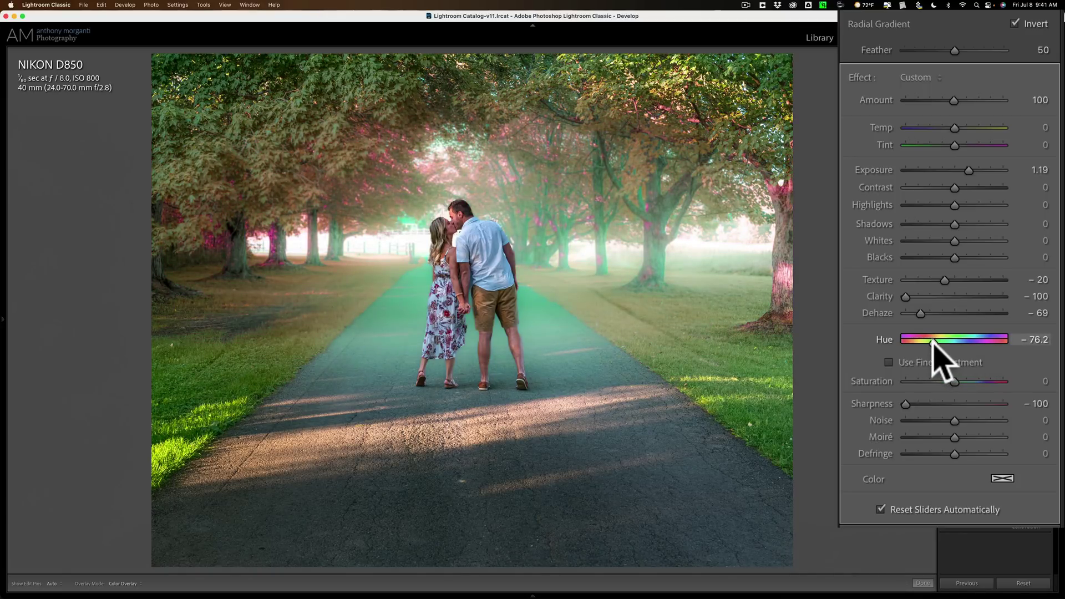
double_click(933, 342)
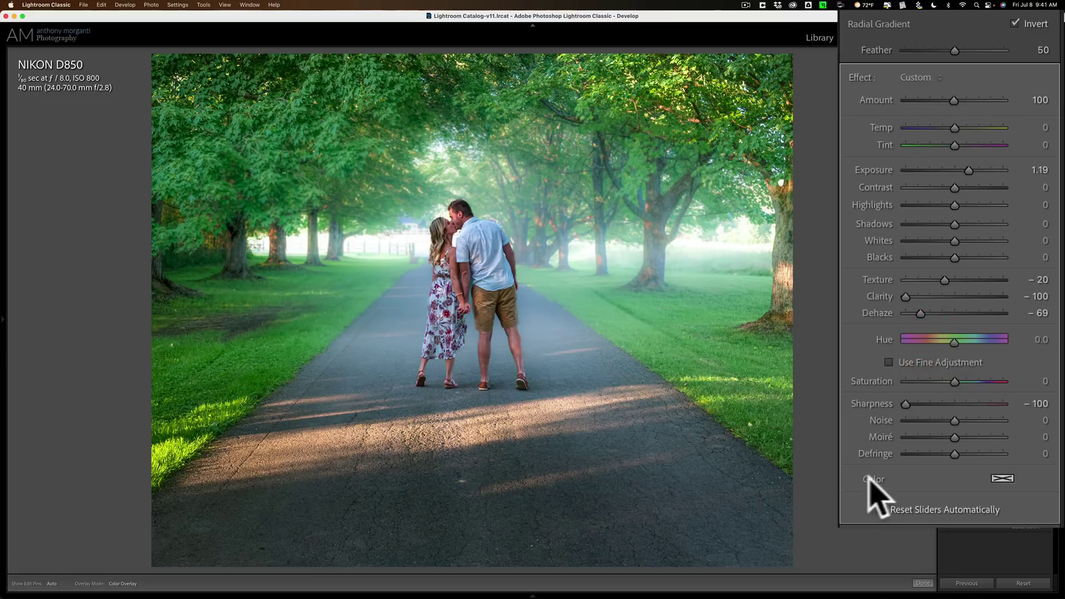
- Tint the glow mask with the soft yellow colour preset, hue 50, saturation 50%
click(1002, 479)
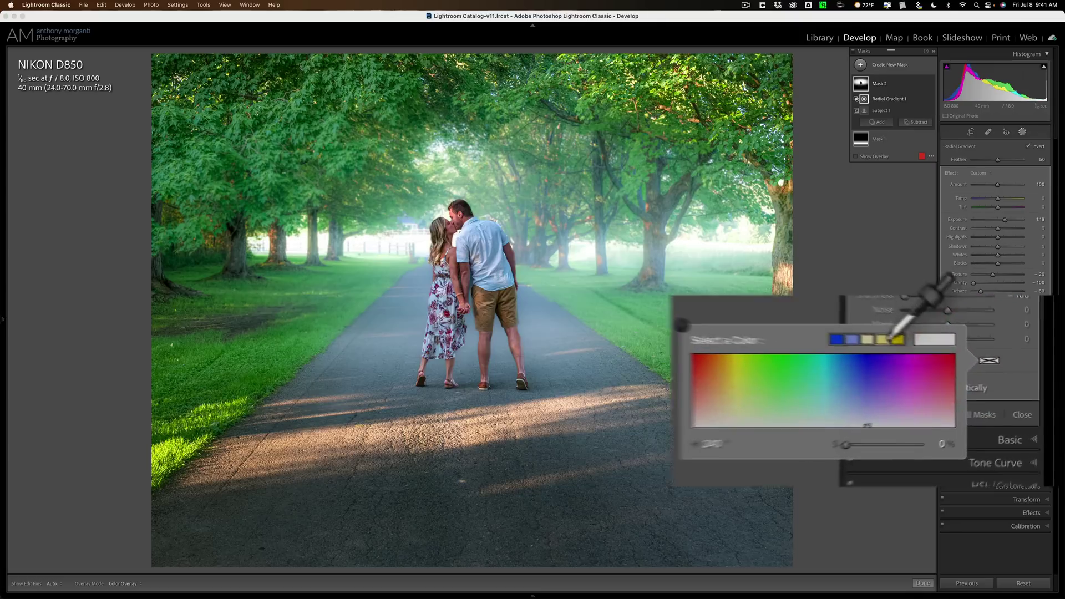
click(861, 332)
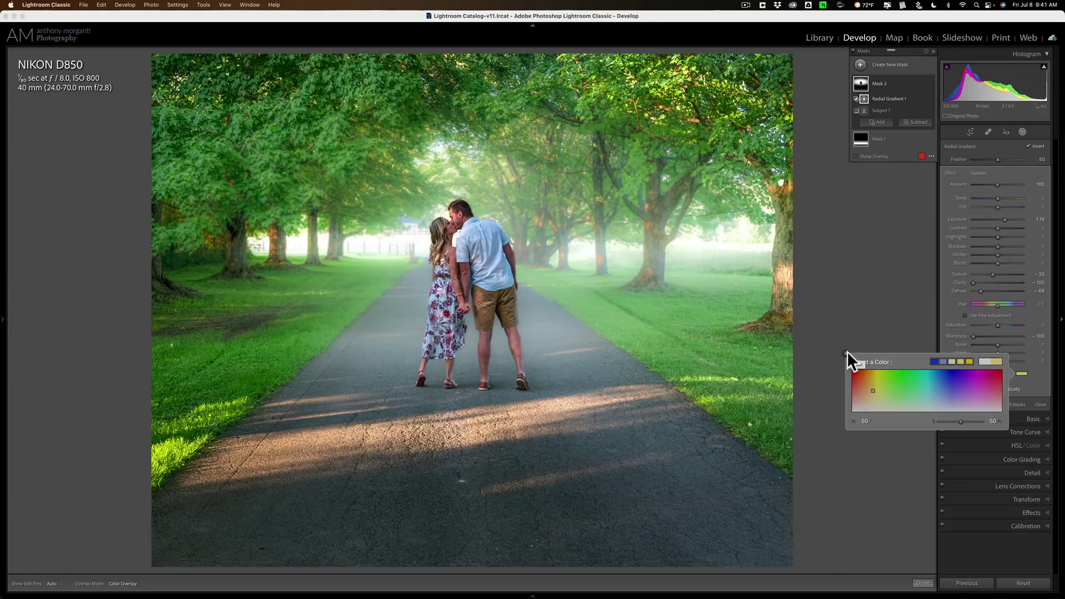
click(845, 352)
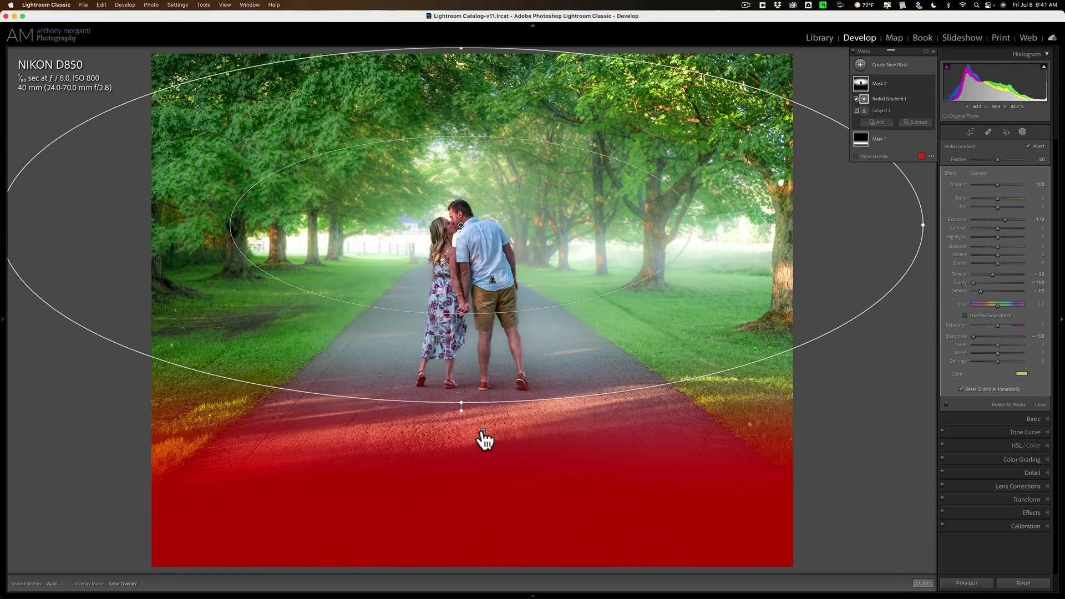
- Give the foreground linear gradient Clarity -100, leaving Dehaze at 0
click(483, 432)
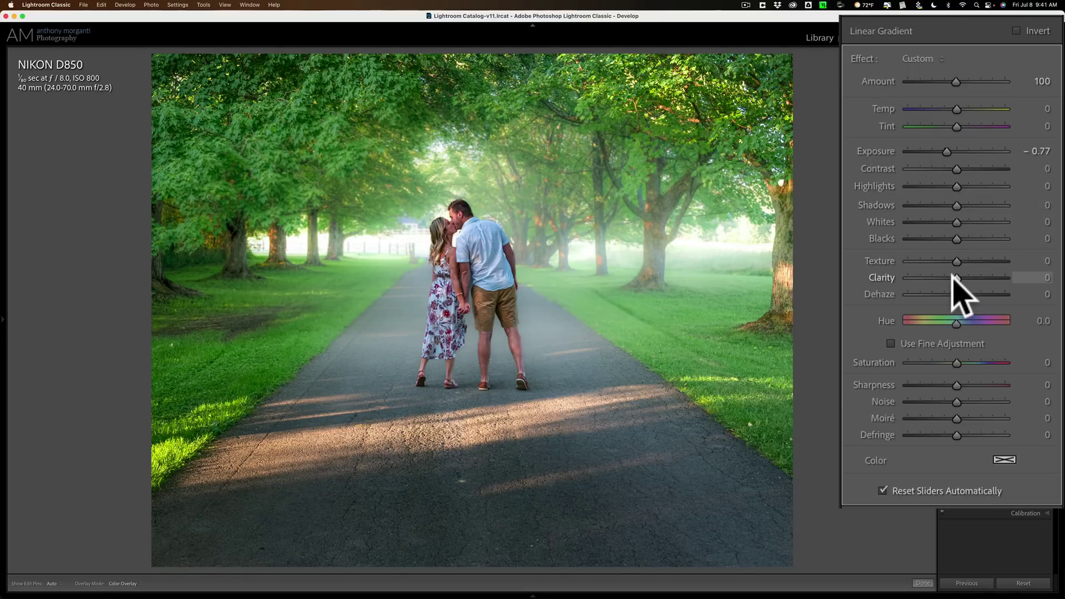
drag(952, 278, 882, 275)
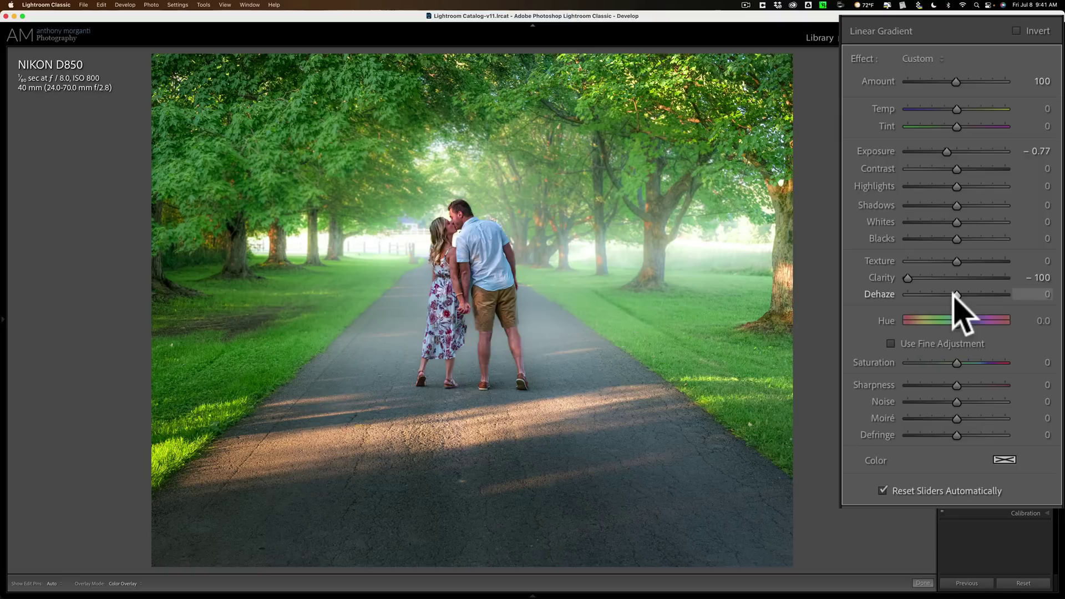
drag(955, 294, 910, 294)
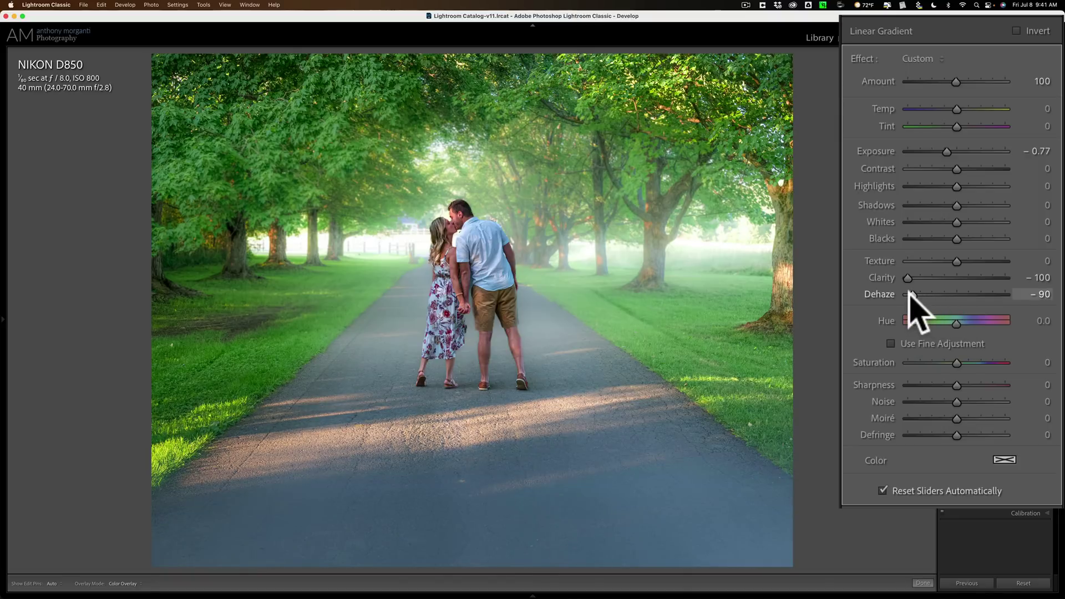
double_click(910, 294)
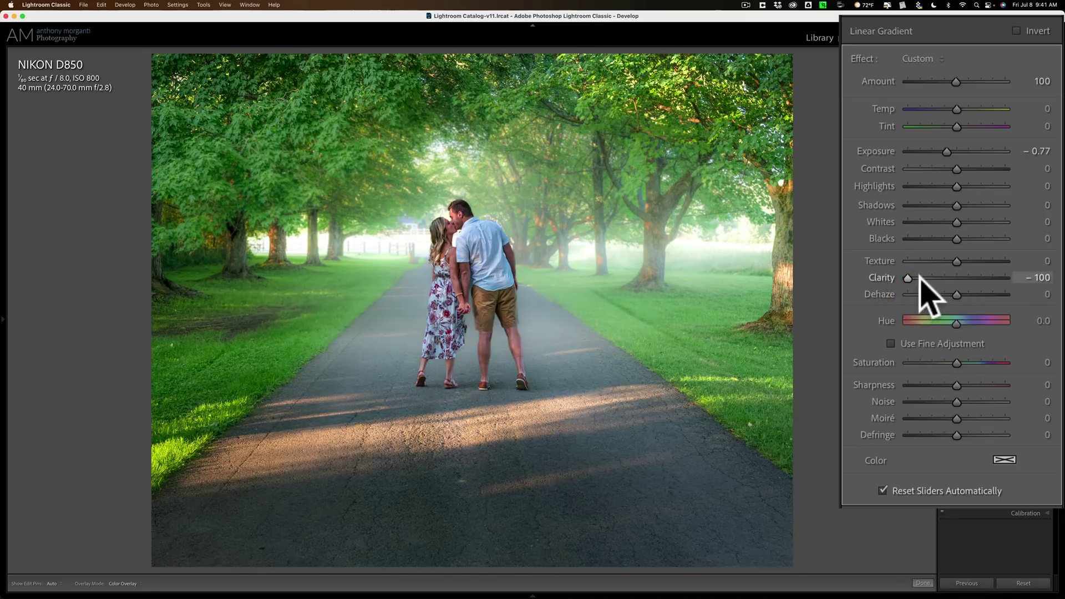
- Tint the foreground gradient pale yellow
click(1002, 457)
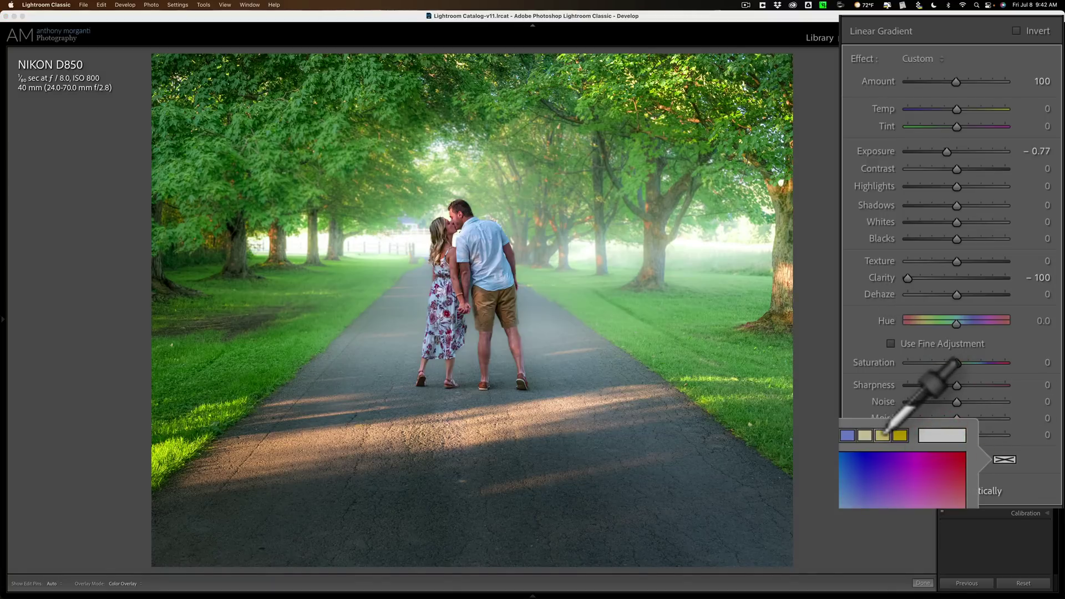
click(900, 436)
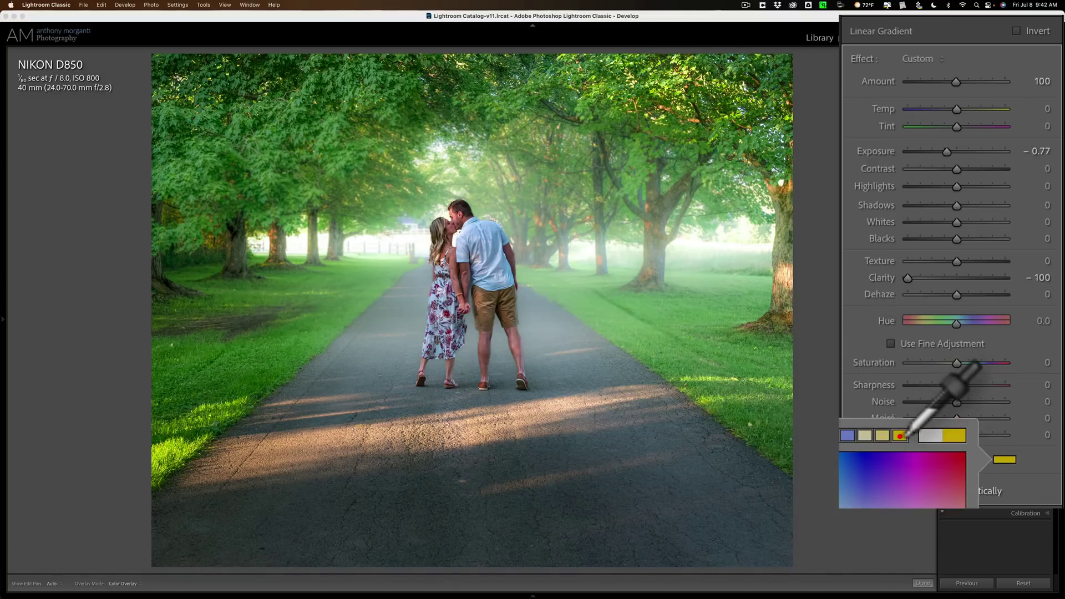
click(880, 434)
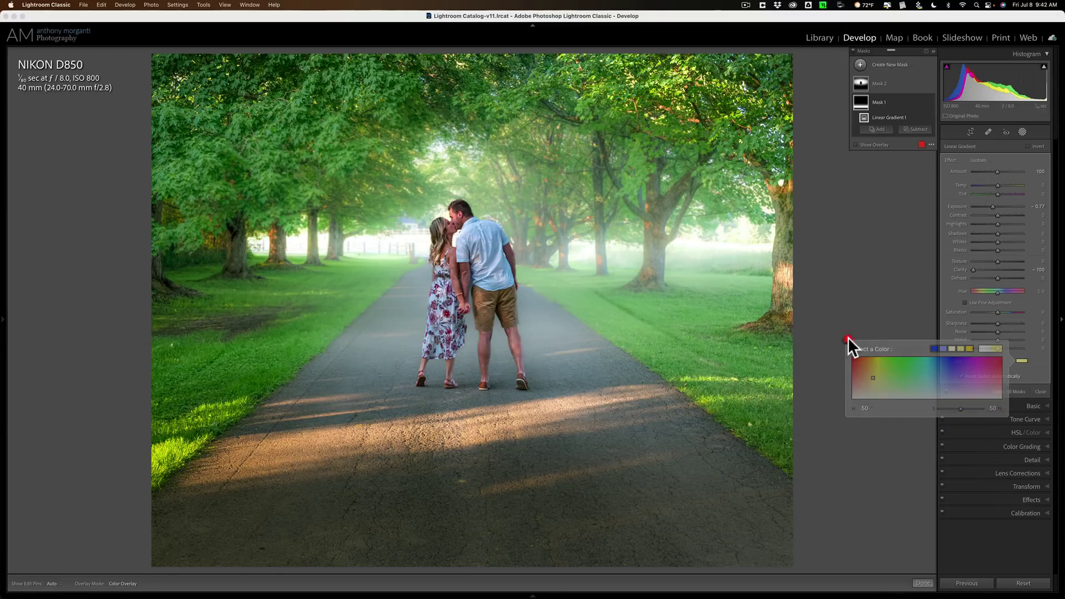
click(847, 337)
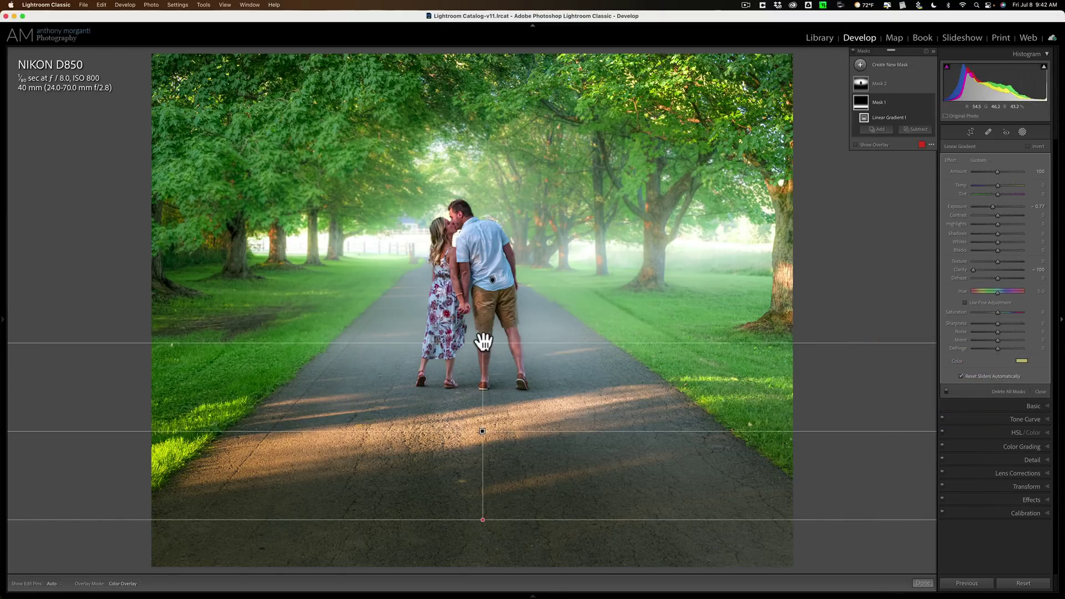
- Extend the foreground gradient's blend higher up the path, then reselect the glow mask
drag(483, 342, 482, 314)
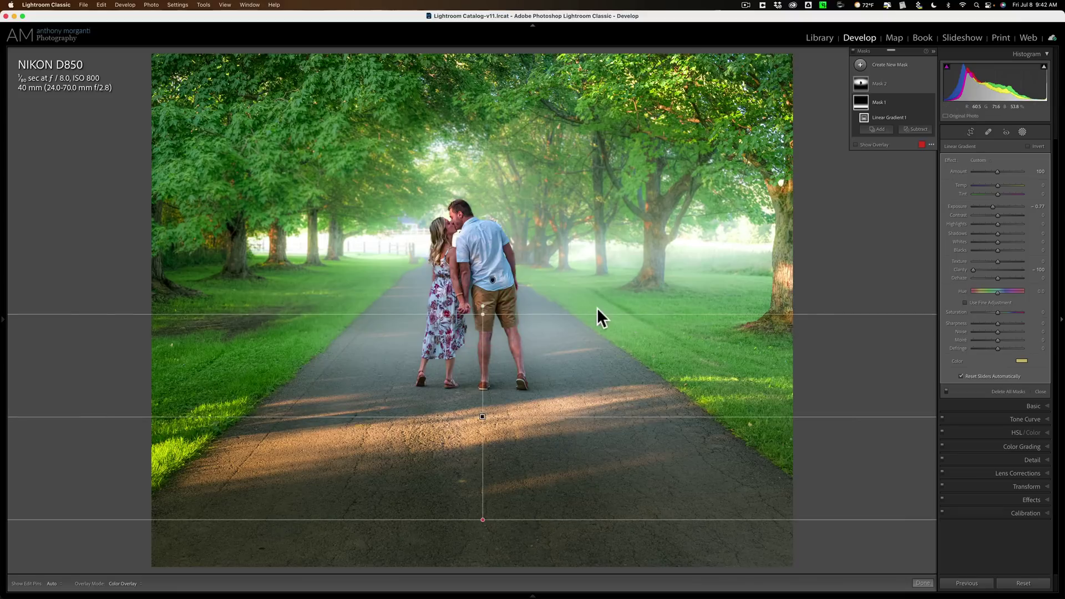
mouse_move(494, 280)
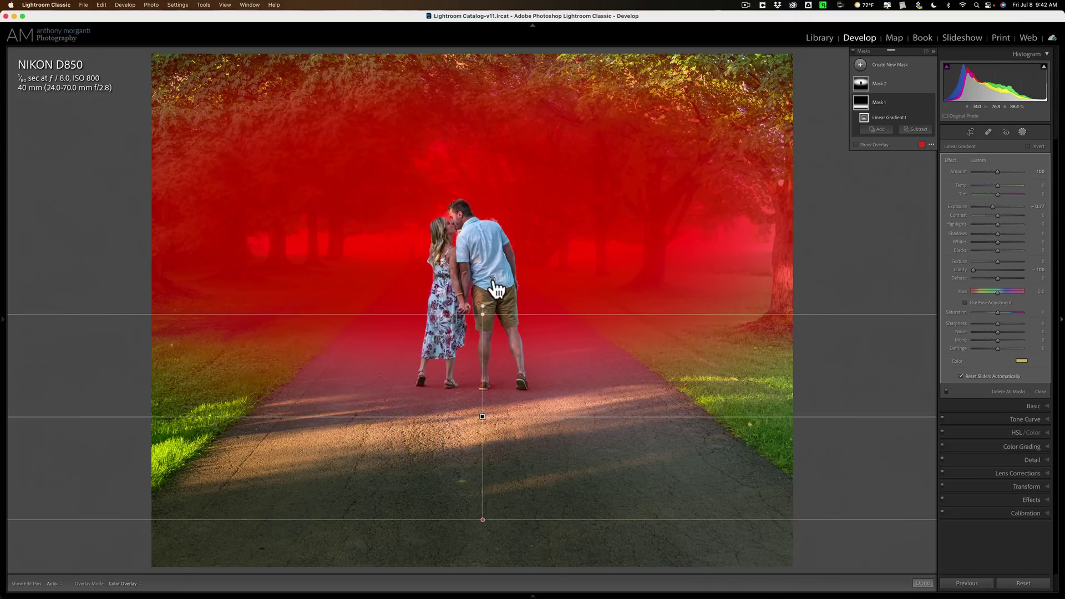
click(493, 281)
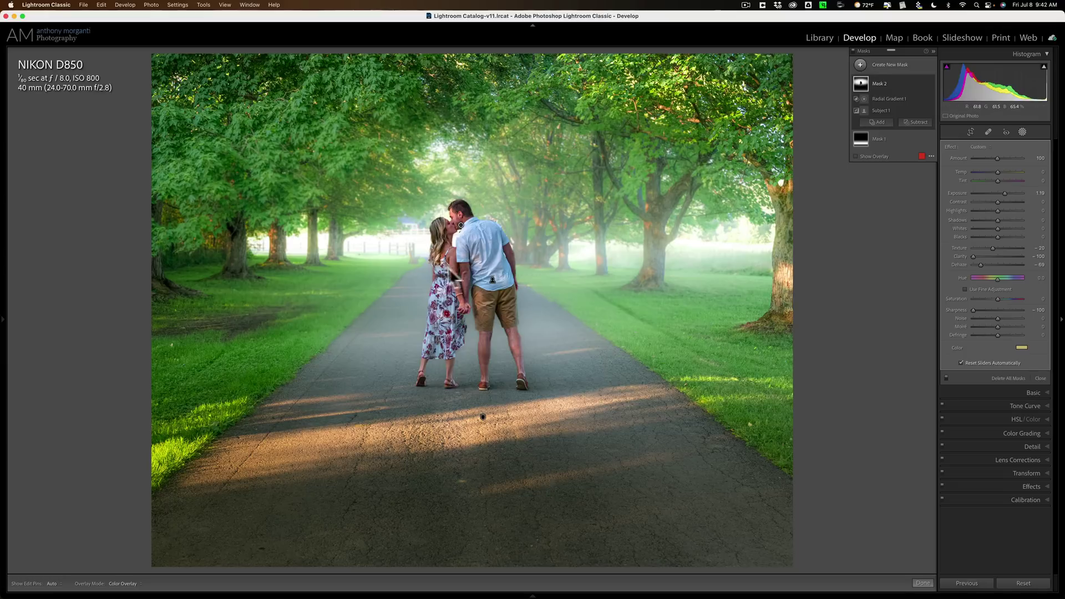
- At 25% zoom, enlarge the radial glow ellipse evenly from its centre well beyond the photo
mouse_move(492, 281)
click(461, 229)
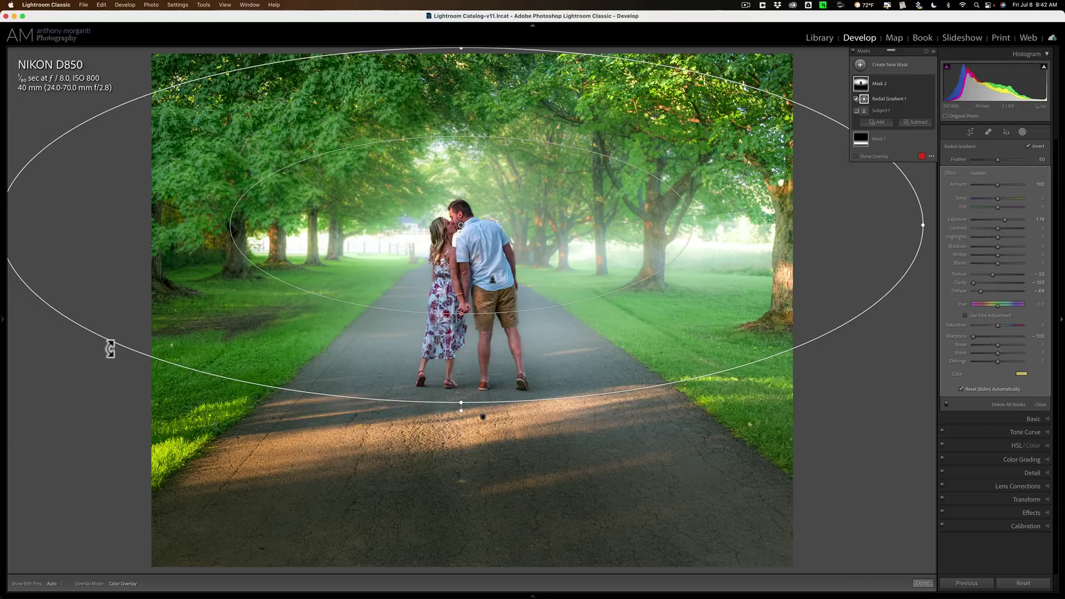
mouse_move(5, 322)
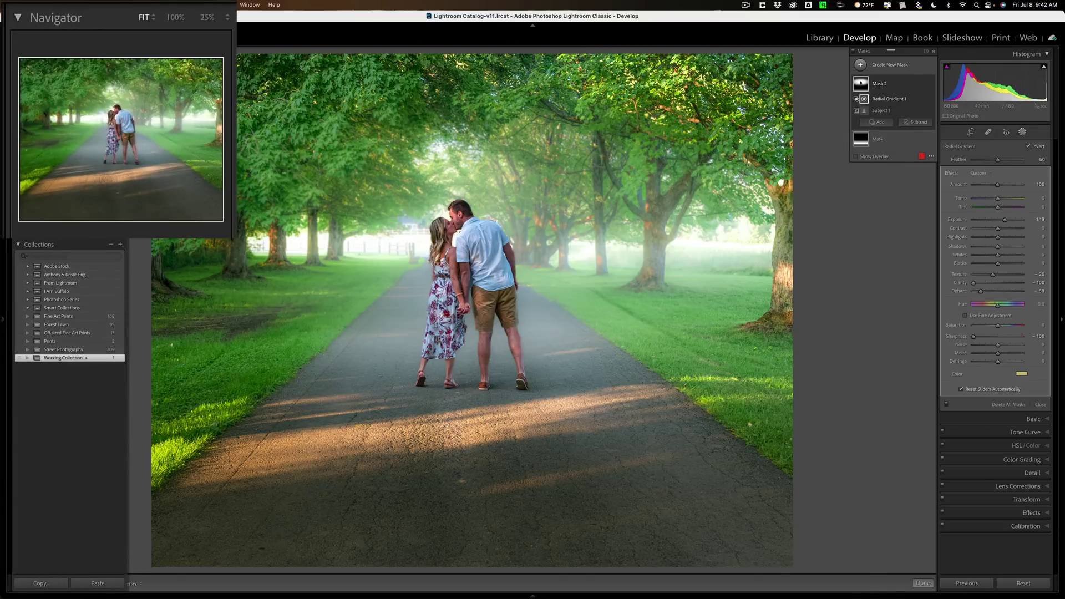
click(207, 17)
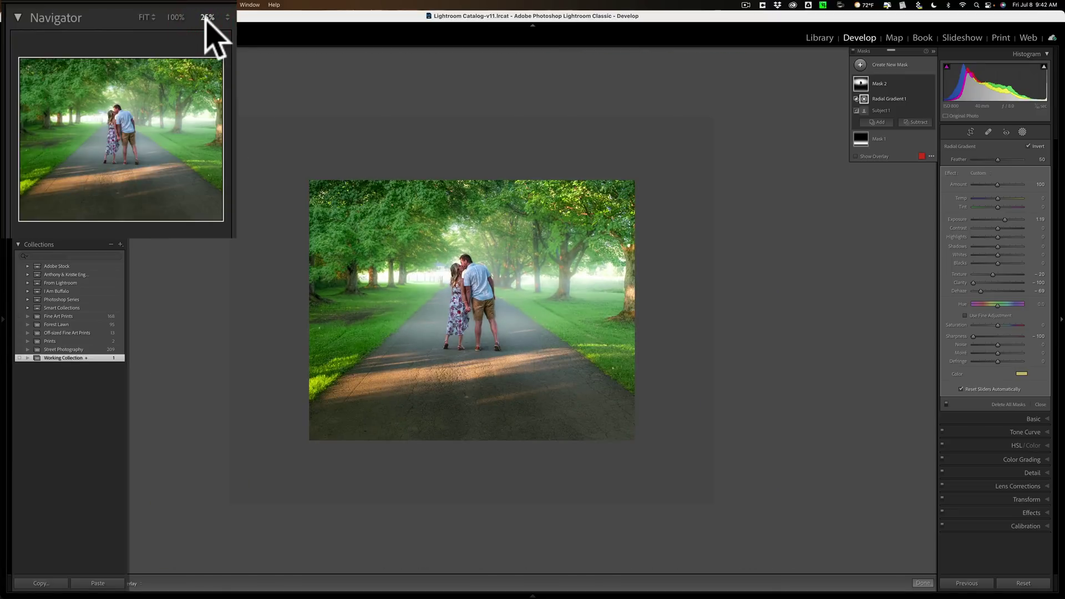
key(F7)
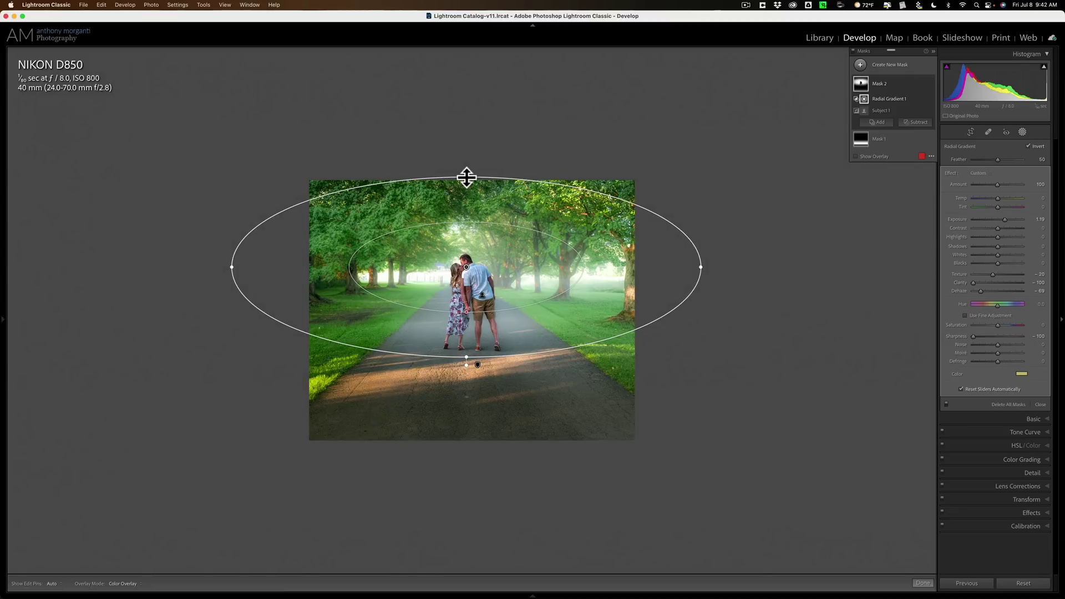
key(alt)
drag(466, 178, 467, 158)
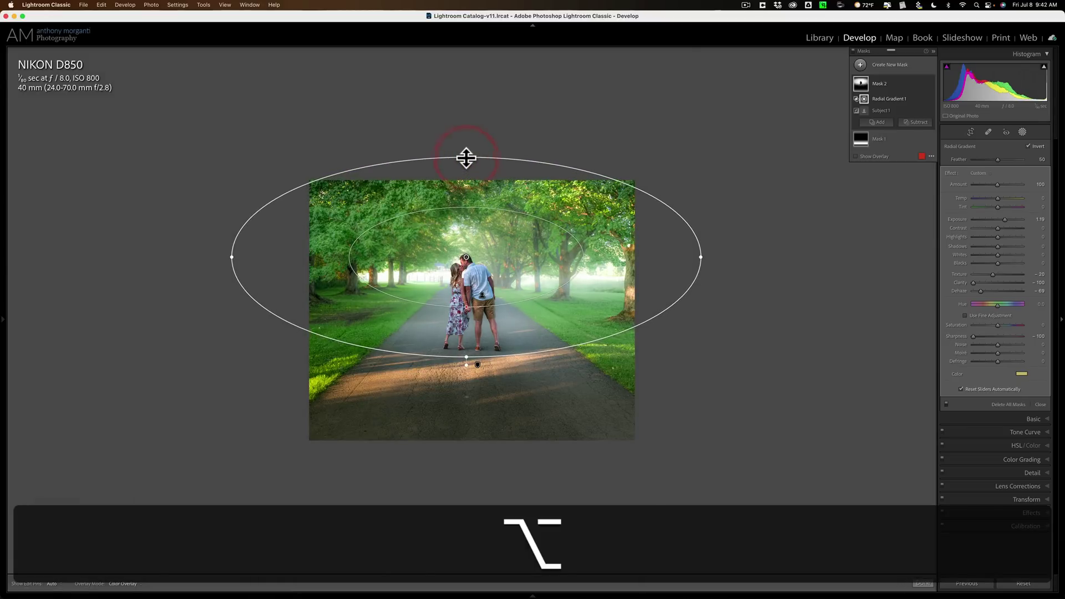
- Zoom back to Fit and switch the mask effects off to view the original
mouse_move(2, 320)
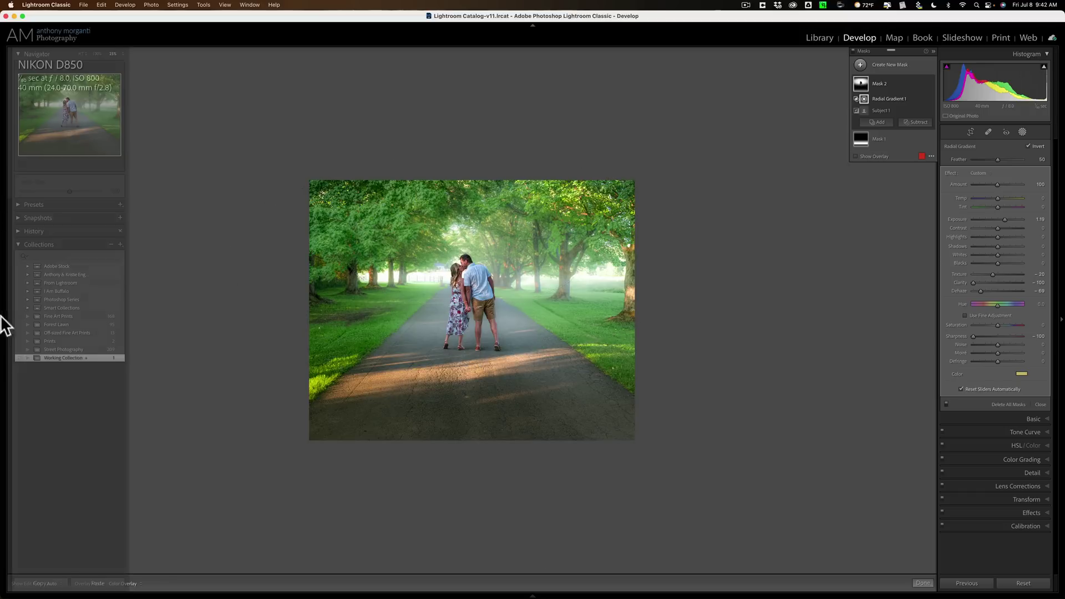
click(64, 71)
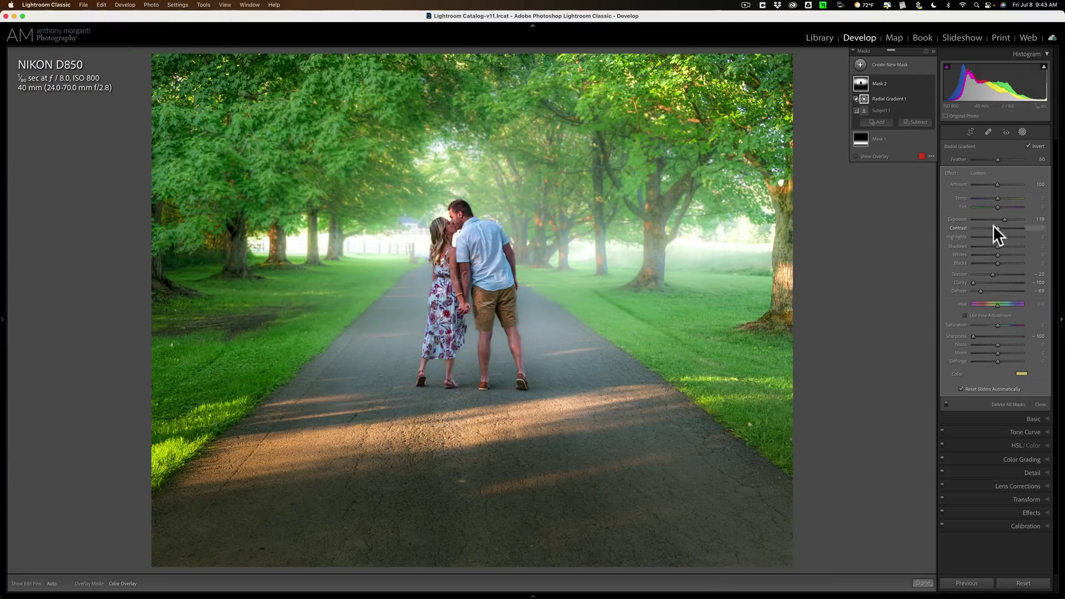
click(947, 405)
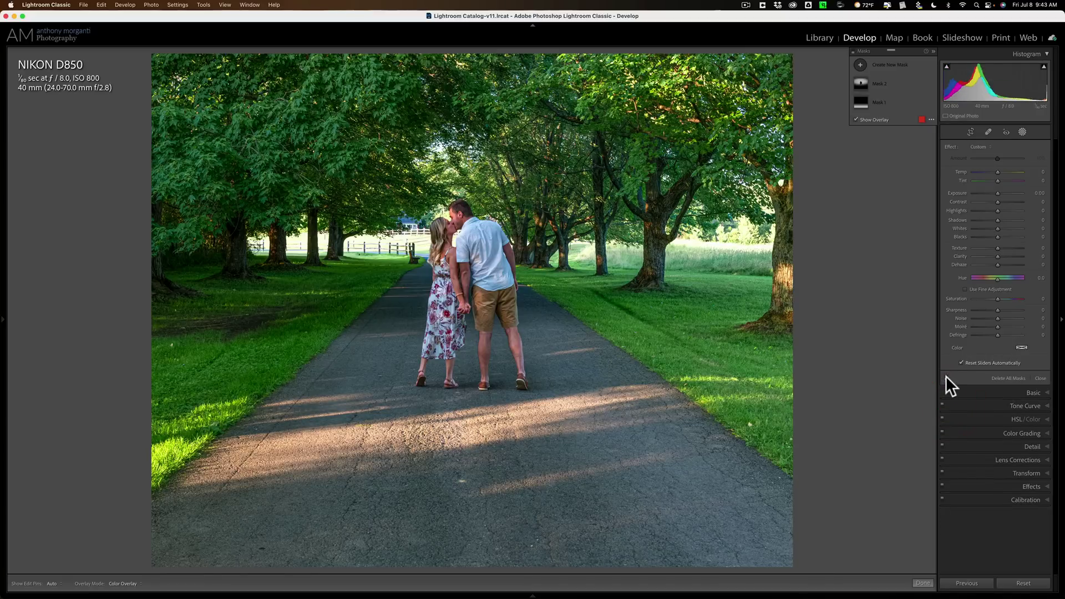
- Re-enable the masks with the masking panel's on/off toggle
click(946, 377)
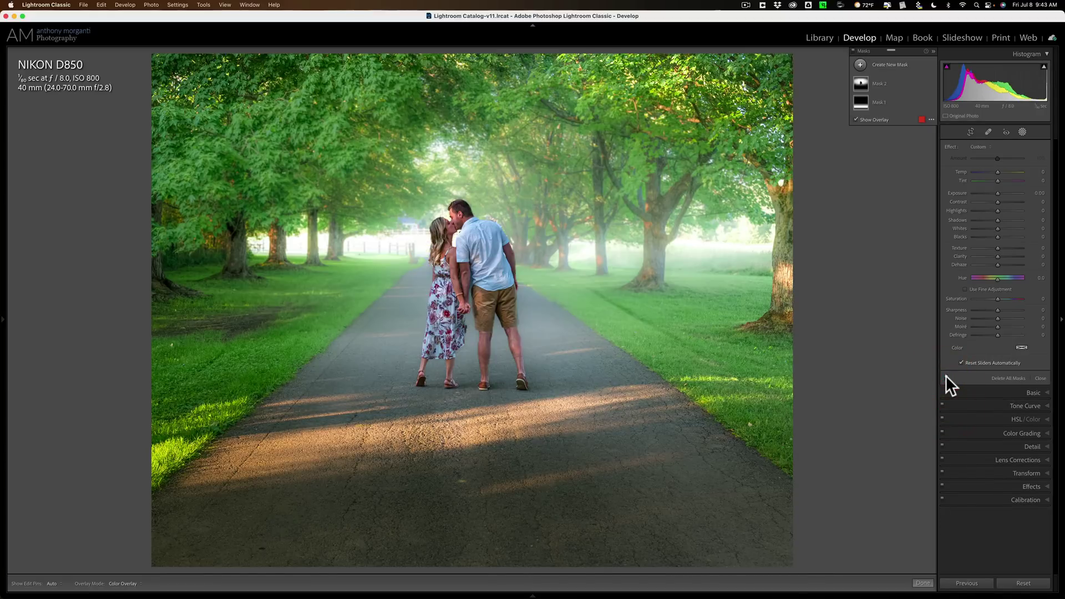